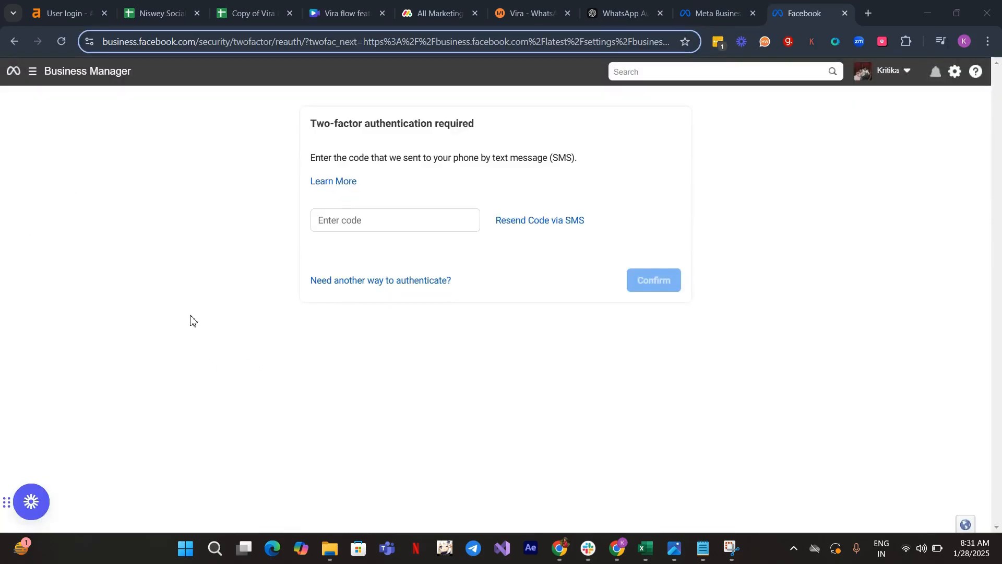
{"action": "left_click_drag", "start_coordinate": [105, 42], "coordinate": [196, 58]}
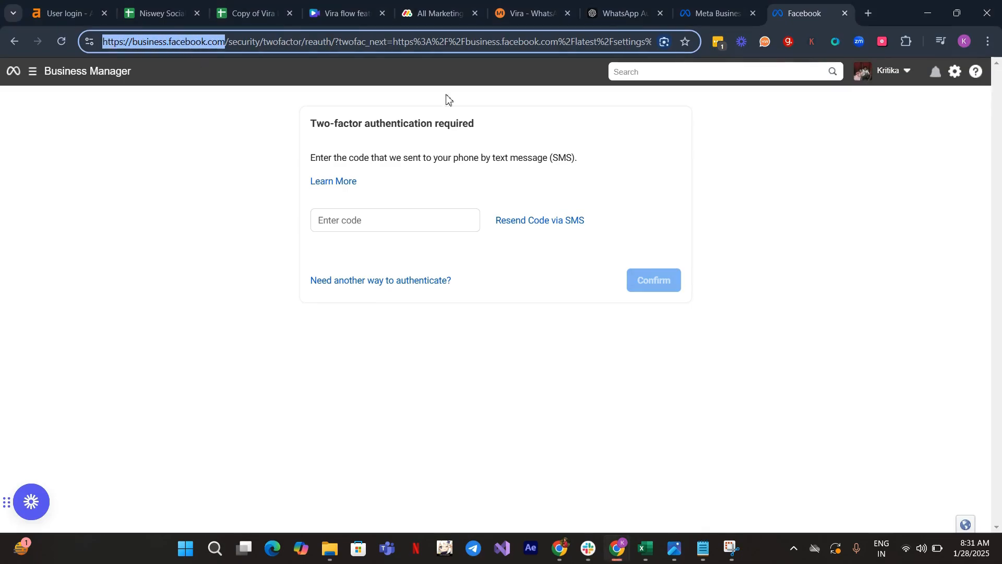
{"action": "left_click", "coordinate": [342, 323]}
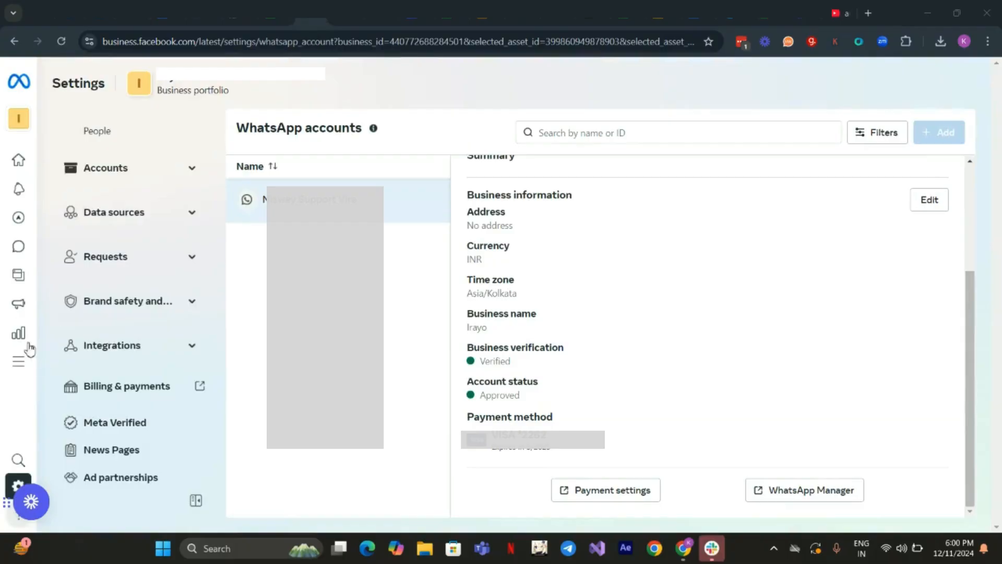
- Open the business settings, go to the WhatsApp accounts, and launch WhatsApp Manager for the listed account
{"action": "left_click", "coordinate": [13, 482]}
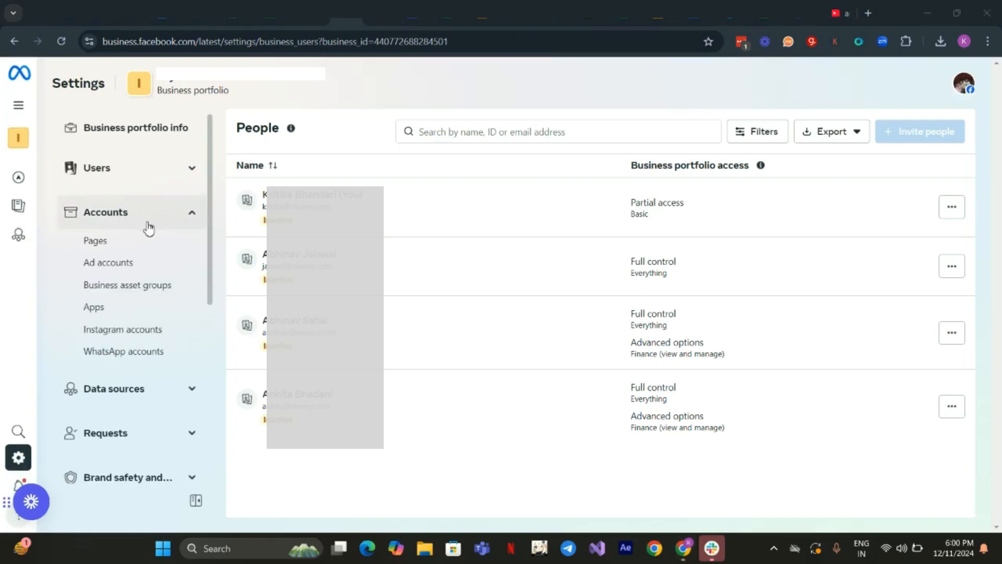
{"action": "left_click", "coordinate": [112, 355]}
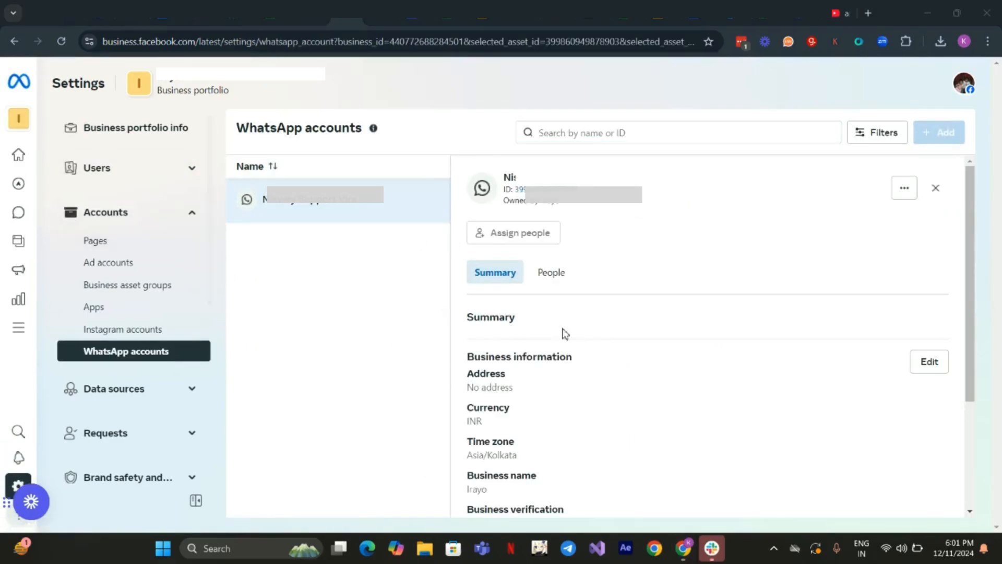
{"action": "scroll", "coordinate": [564, 343], "scroll_direction": "down", "scroll_amount": 3}
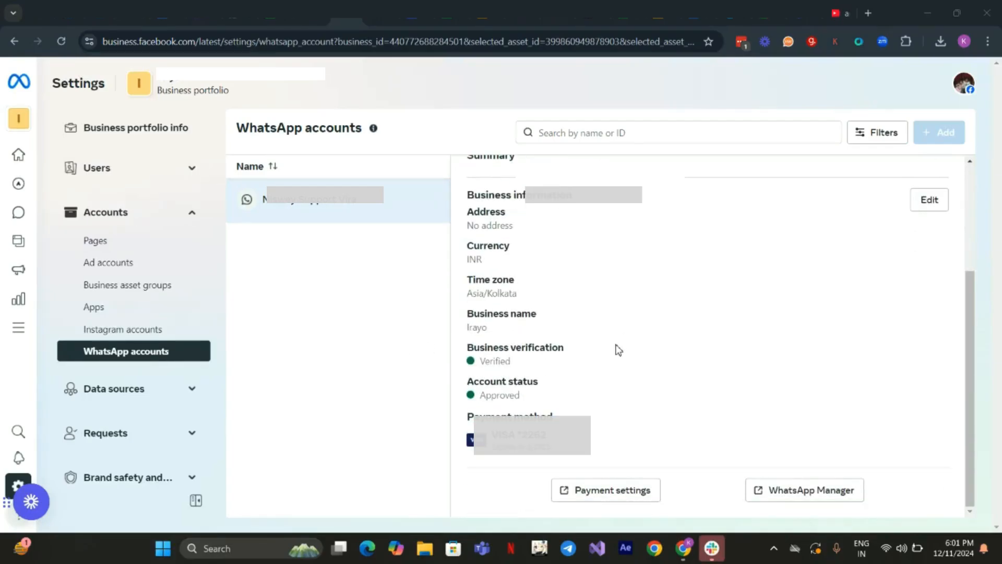
{"action": "left_click", "coordinate": [802, 490]}
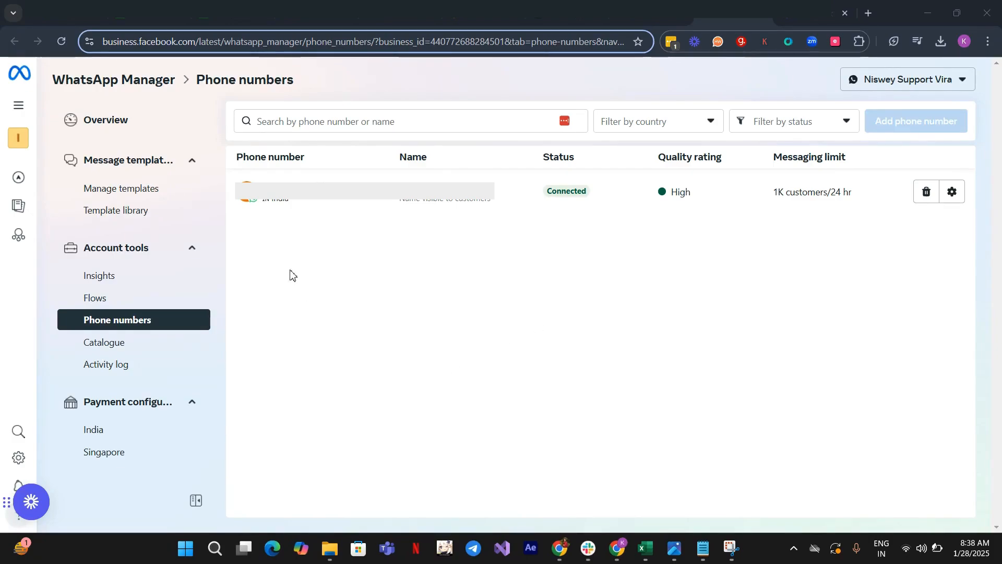
- Start a new message template in the Marketing category with the Flows type
{"action": "left_click", "coordinate": [129, 195]}
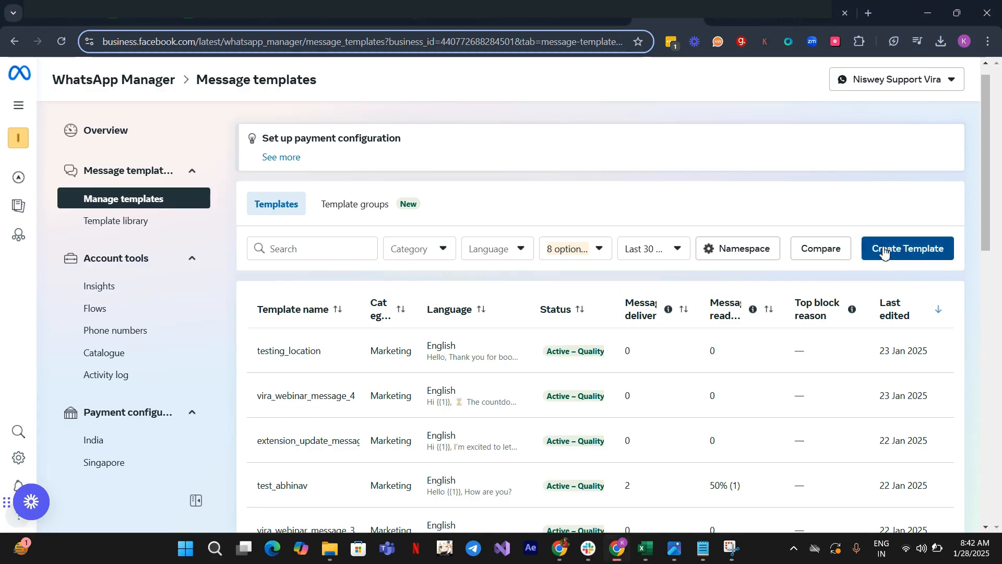
{"action": "left_click", "coordinate": [884, 251]}
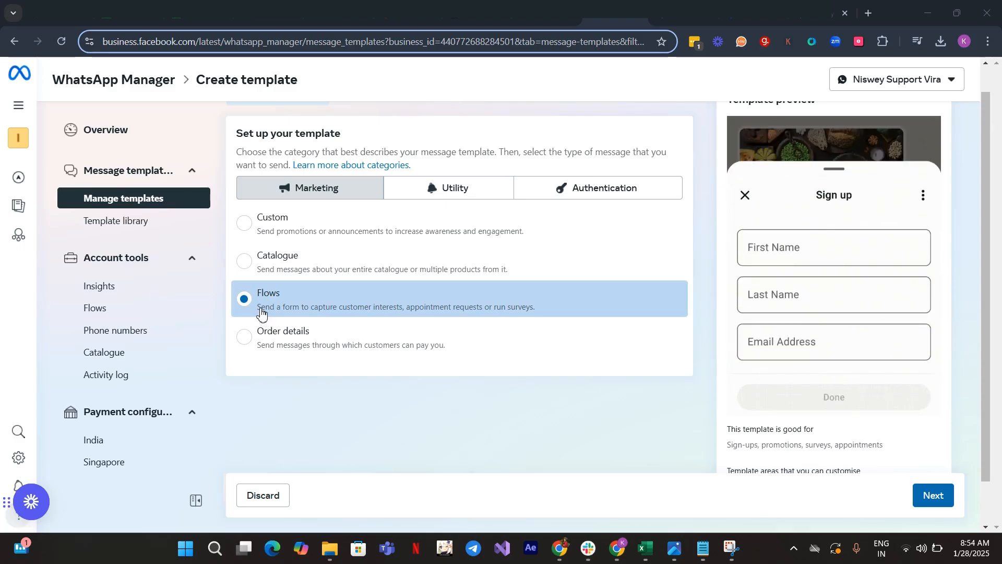
{"action": "left_click", "coordinate": [920, 502]}
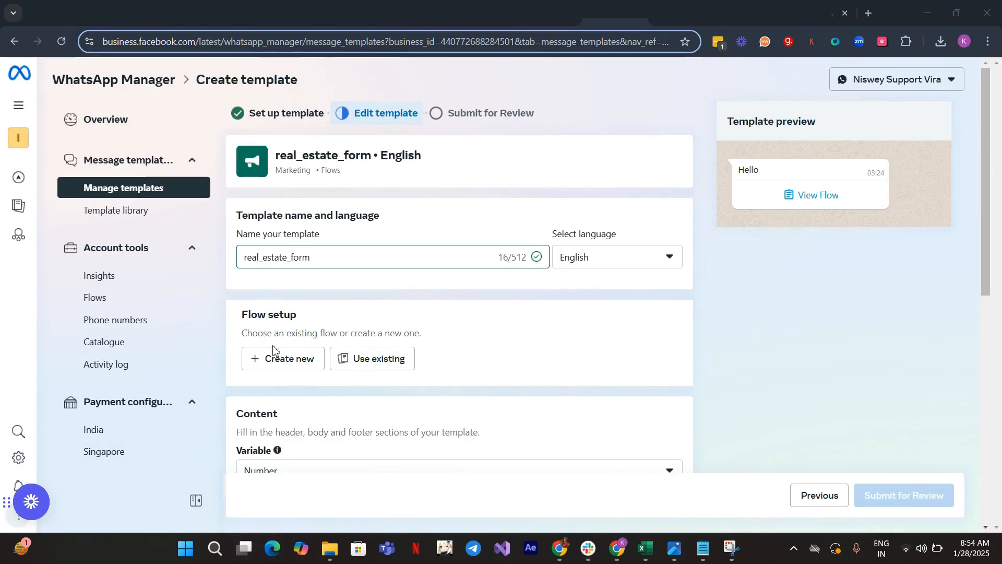
- Create a new flow for the template using the Custom form type
{"action": "left_click_drag", "start_coordinate": [239, 320], "coordinate": [292, 316]}
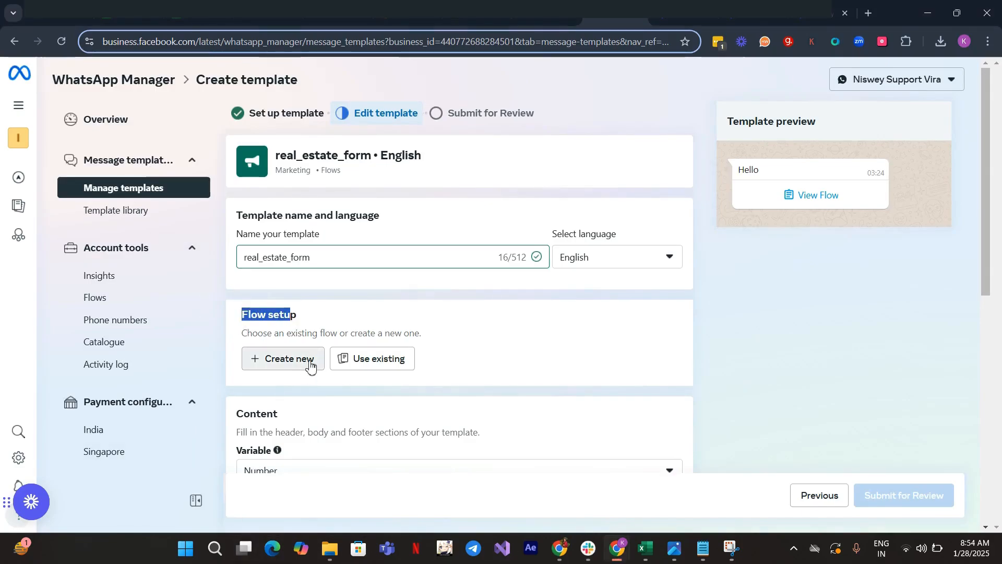
{"action": "left_click", "coordinate": [282, 369]}
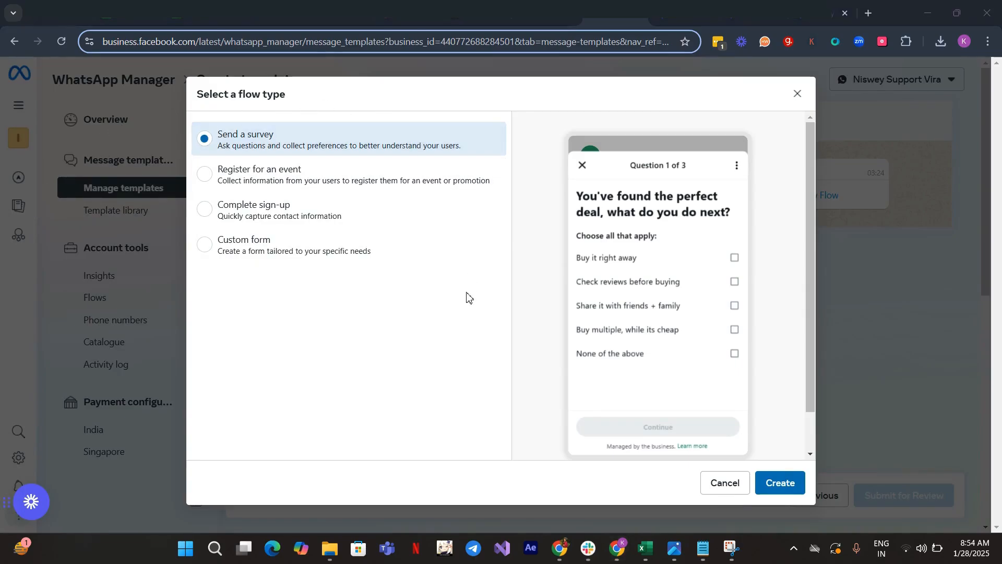
{"action": "left_click", "coordinate": [208, 252]}
{"action": "left_click", "coordinate": [773, 481]}
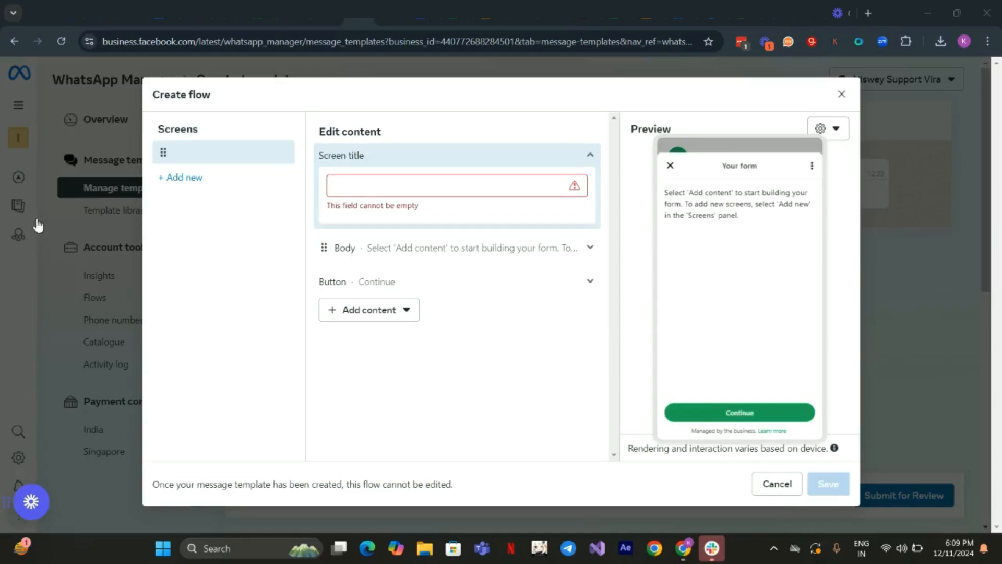
- Set the flow's screen title to "Please fill details below"
{"action": "left_click", "coordinate": [358, 191]}
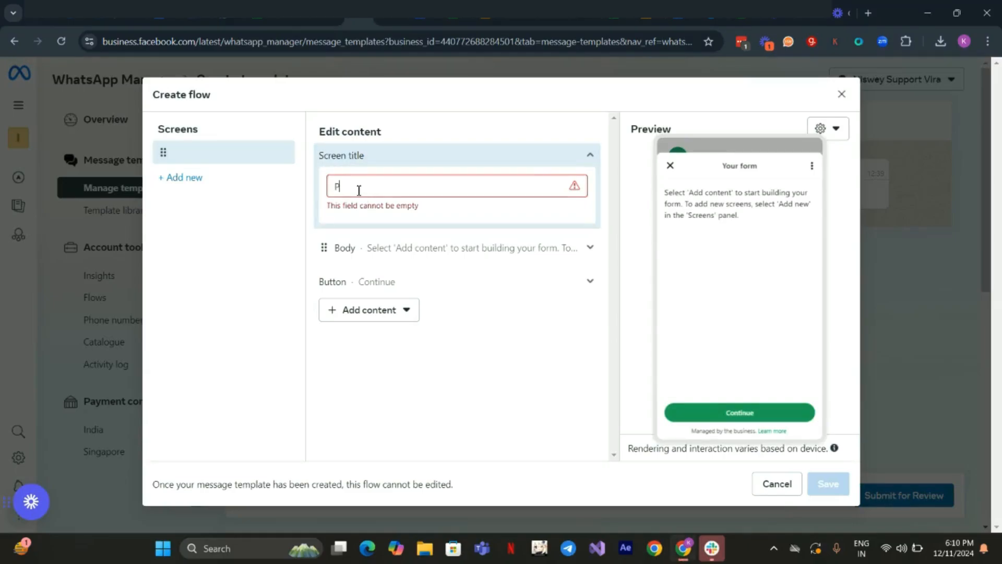
{"action": "type", "text": "Please f"}
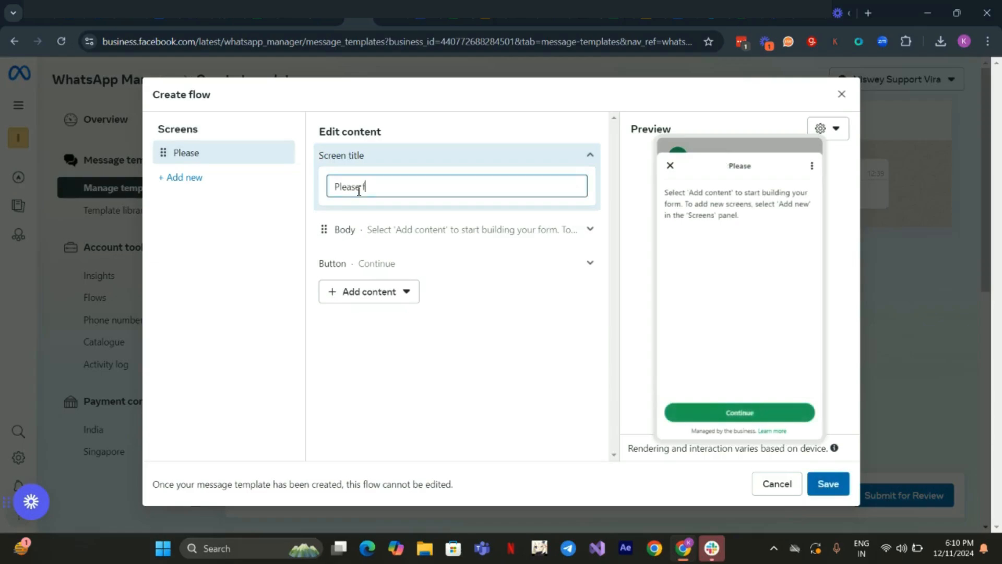
{"action": "type", "text": "ill y"}
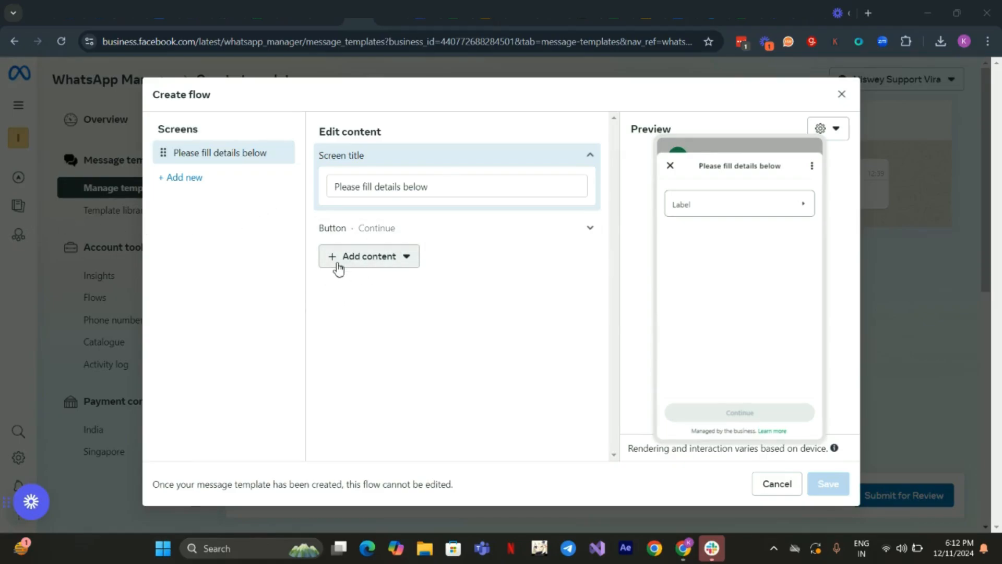
- Add a drop-down selection to the form screen and replace its label with "Timeline to buy"
{"action": "left_click", "coordinate": [337, 261]}
{"action": "mouse_move", "coordinate": [392, 360]}
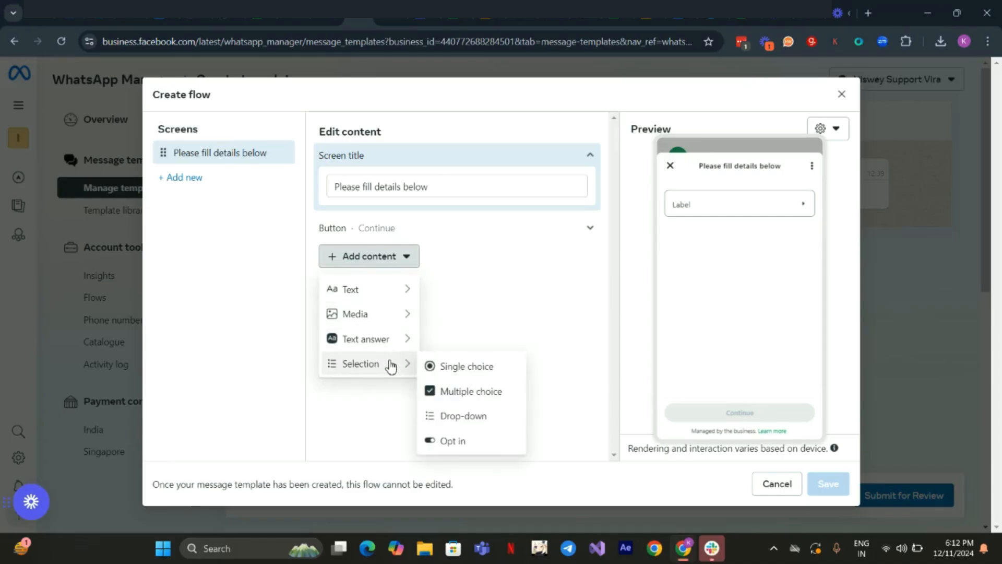
{"action": "left_click", "coordinate": [445, 416]}
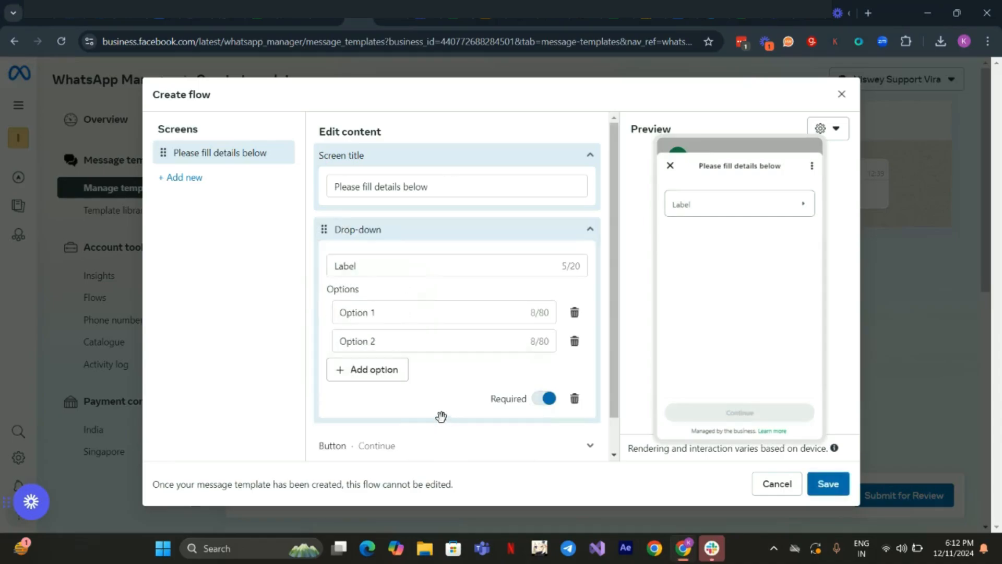
{"action": "left_click", "coordinate": [387, 270]}
{"action": "left_click_drag", "start_coordinate": [384, 275], "coordinate": [308, 272]}
{"action": "left_click", "coordinate": [382, 264]}
{"action": "left_click_drag", "start_coordinate": [368, 266], "coordinate": [320, 265]}
{"action": "key", "text": "BackSpace"}
{"action": "type", "text": "Budget"}
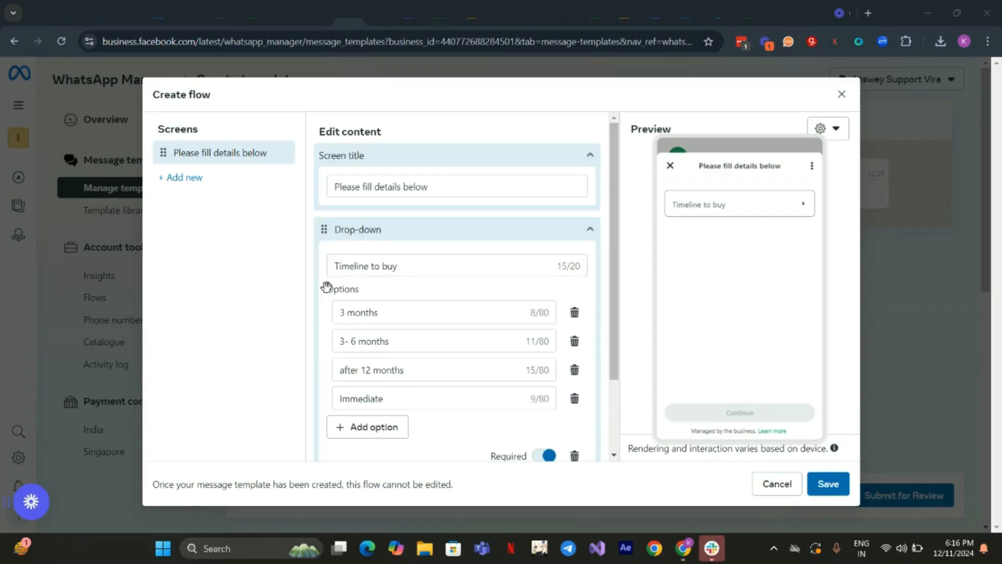
- Check the options of the "Timeline to buy" drop-down in the form preview and return to the form
{"action": "scroll", "coordinate": [355, 310], "scroll_direction": "down", "scroll_amount": 1}
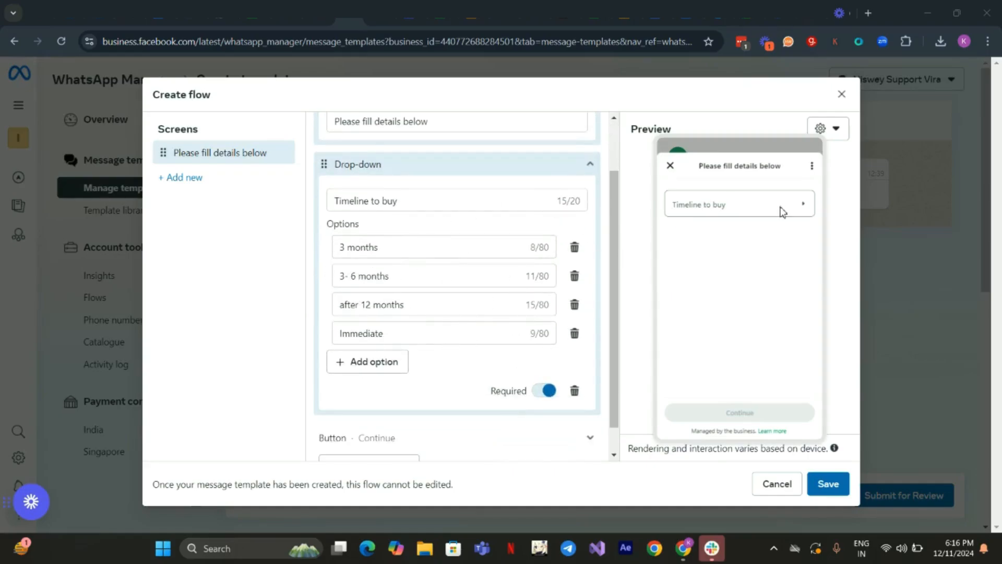
{"action": "left_click", "coordinate": [804, 204]}
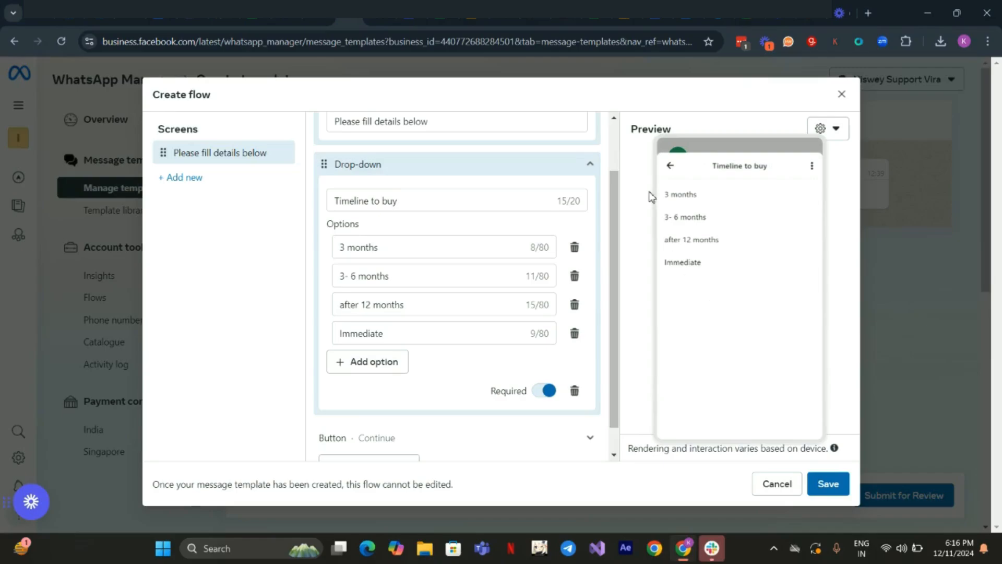
{"action": "left_click", "coordinate": [671, 166]}
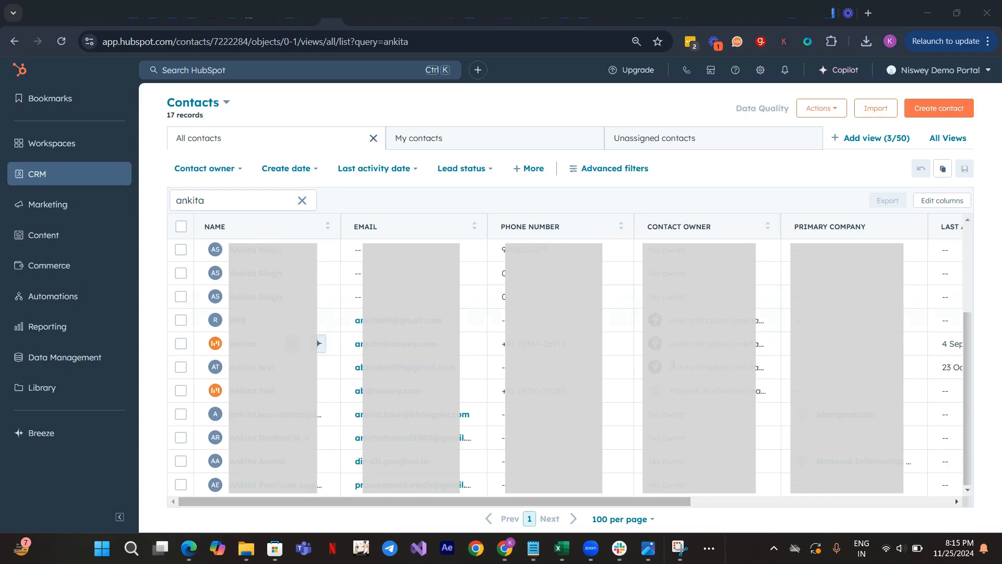
- Switch to HubSpot, open the contact's record, and launch the WhatsApp dashboard linked to it
{"action": "left_click", "coordinate": [247, 349]}
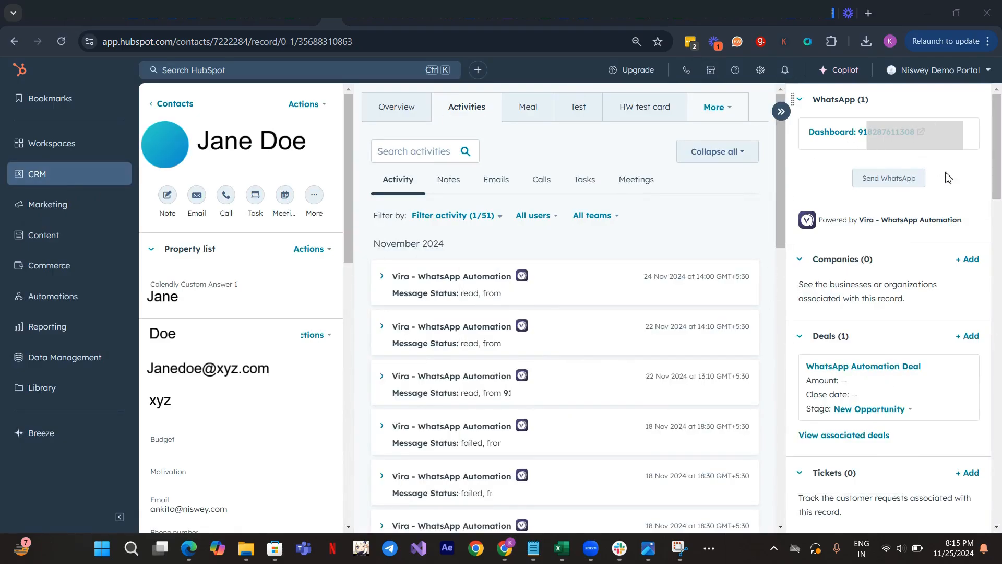
{"action": "left_click", "coordinate": [848, 133]}
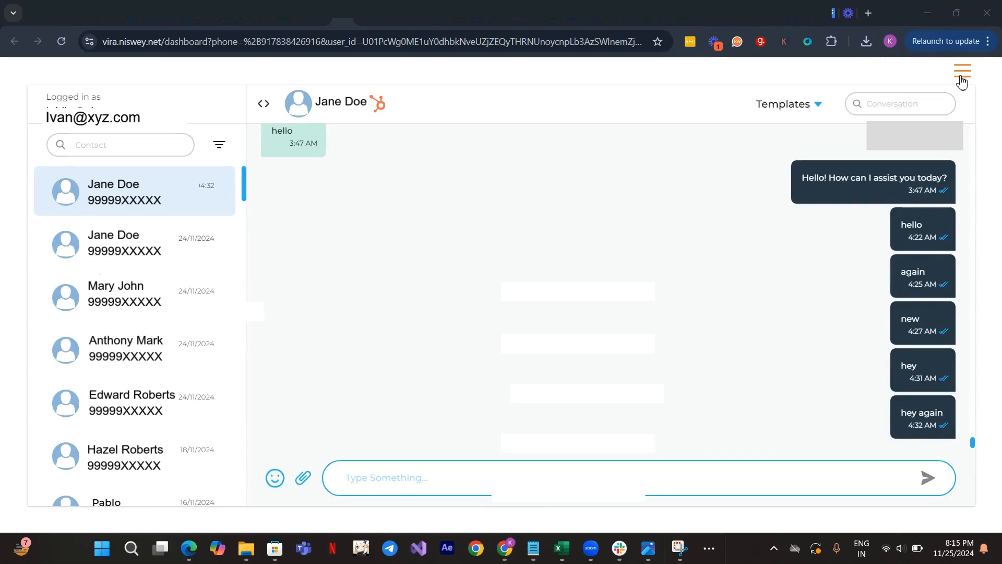
- Go to Flow Mapping in the Vira dashboard and open the realstate_main_flow template's field mapping for editing
{"action": "left_click", "coordinate": [961, 74]}
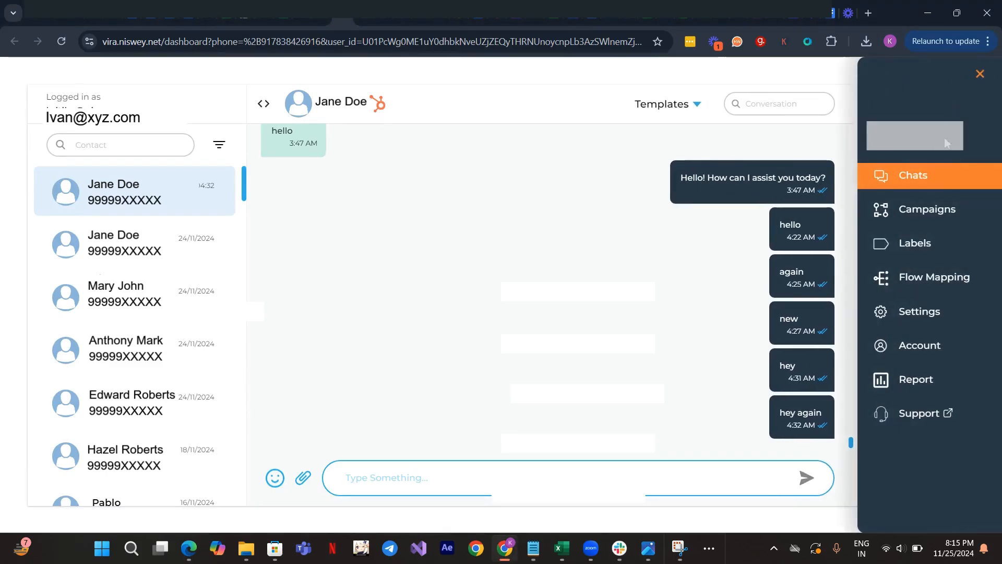
{"action": "left_click", "coordinate": [948, 287]}
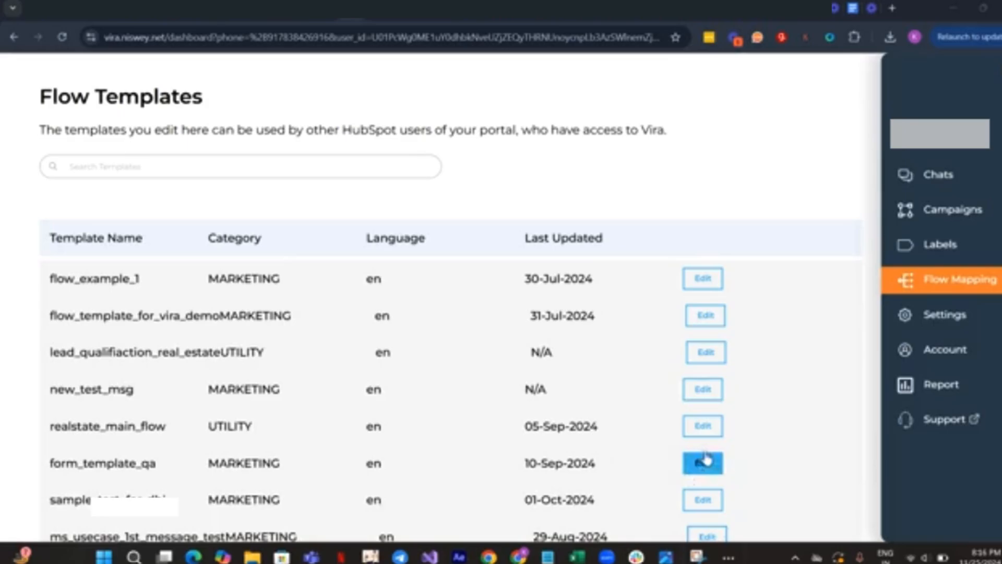
{"action": "left_click", "coordinate": [704, 426]}
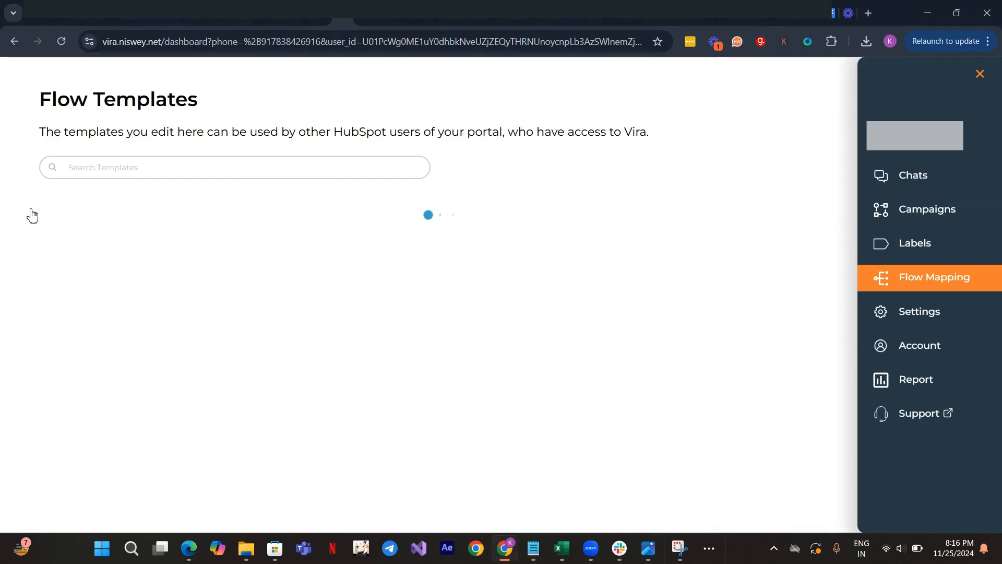
{"action": "scroll", "coordinate": [291, 128], "scroll_direction": "down", "scroll_amount": 1}
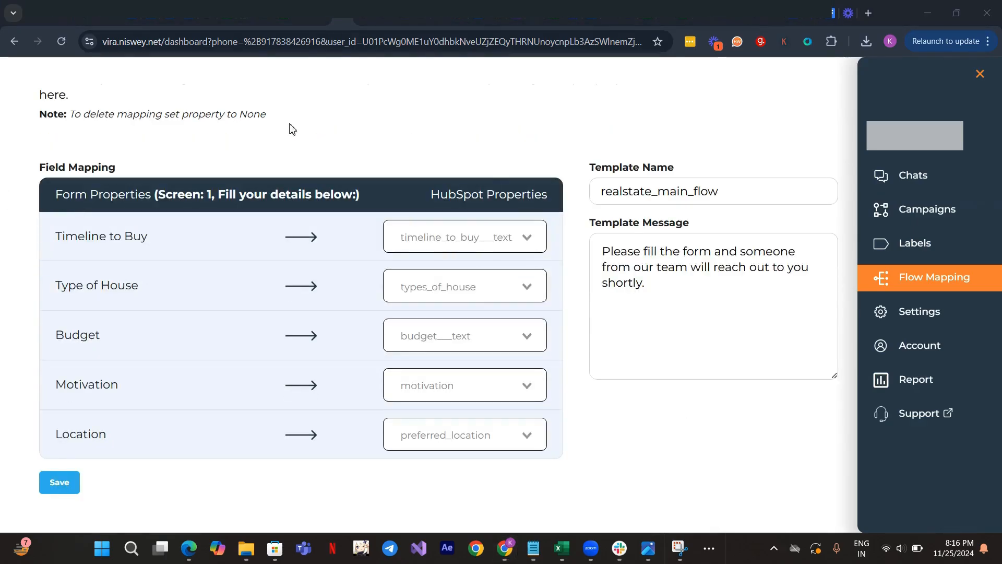